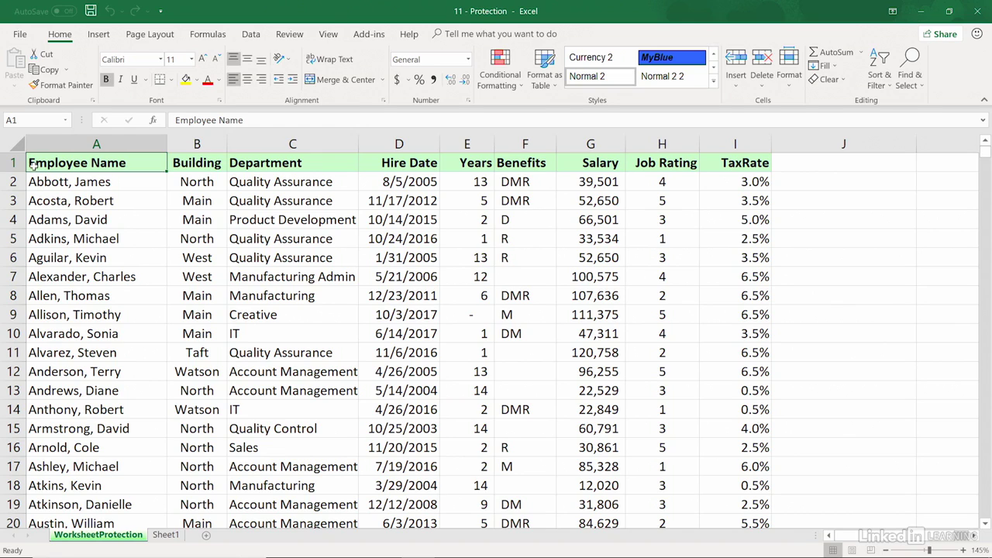
Switch to the Review tab to reach the protection tools
left_click(288, 35)
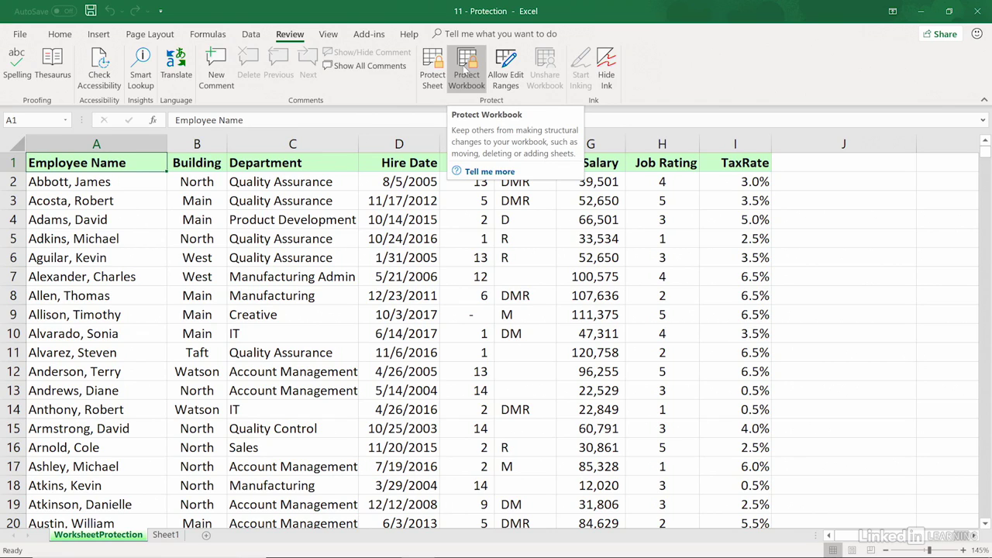
Protect the workbook structure with a password, entering it and confirming it
left_click(467, 69)
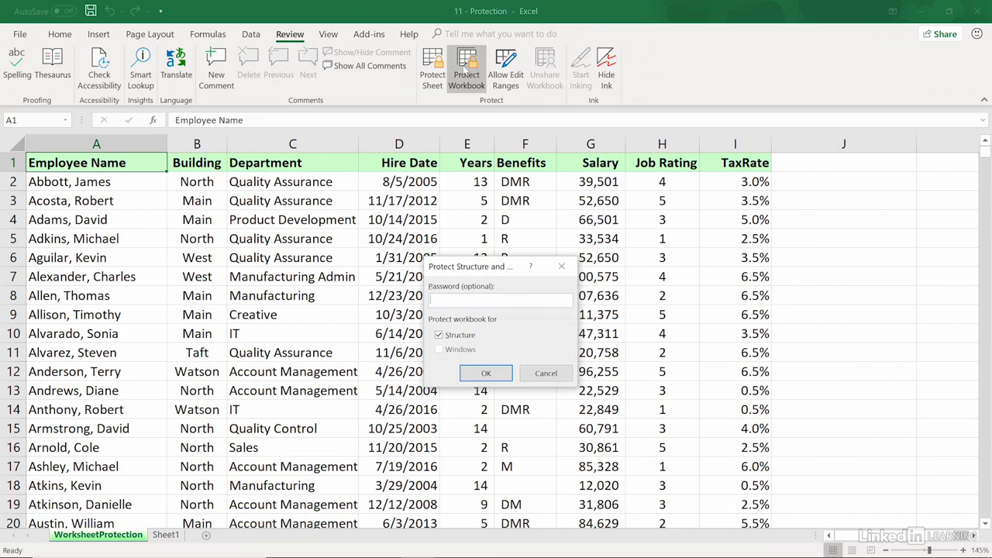
type("pw")
left_click(483, 374)
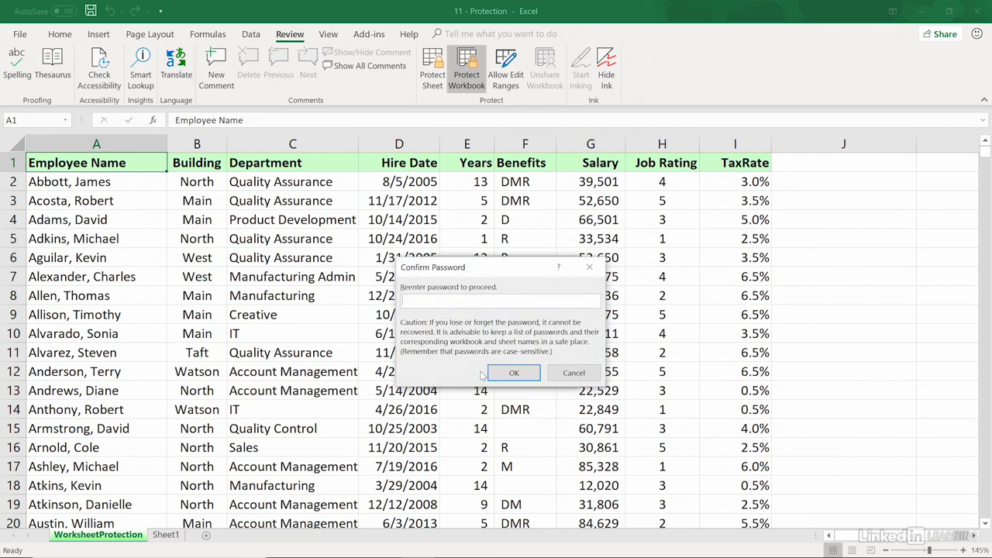
type("pw")
left_click(514, 372)
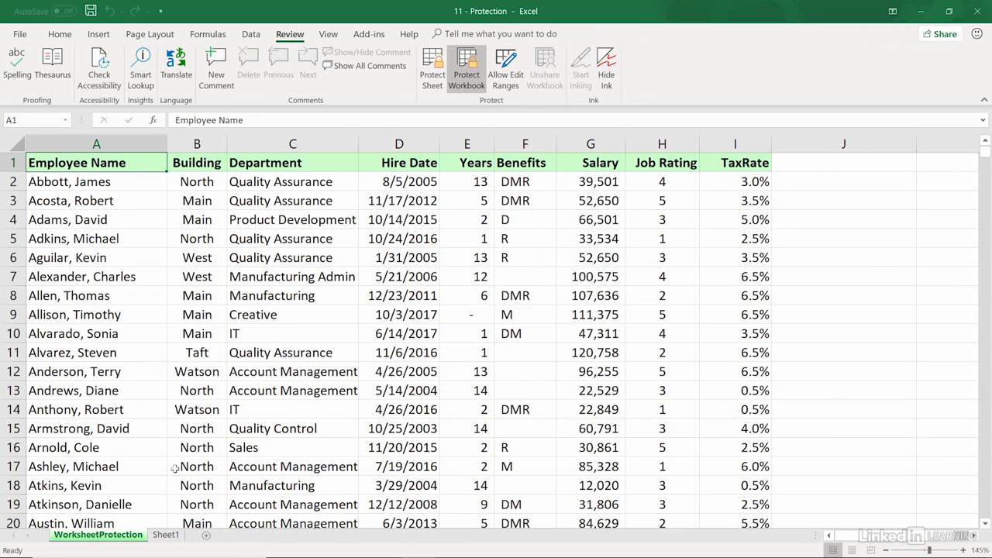
Confirm sheet-tab actions are greyed out, then unprotect the workbook structure with its password
right_click(134, 528)
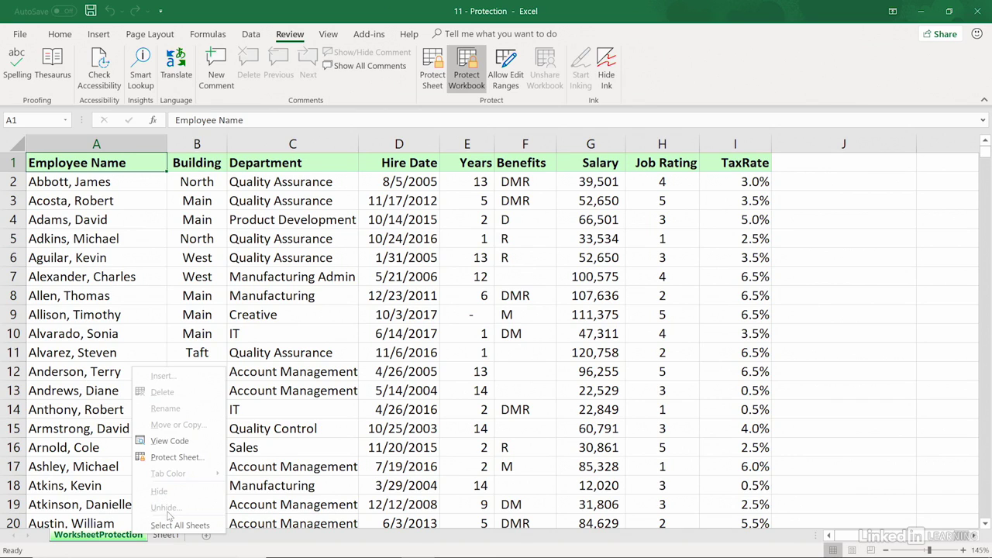
key("Escape")
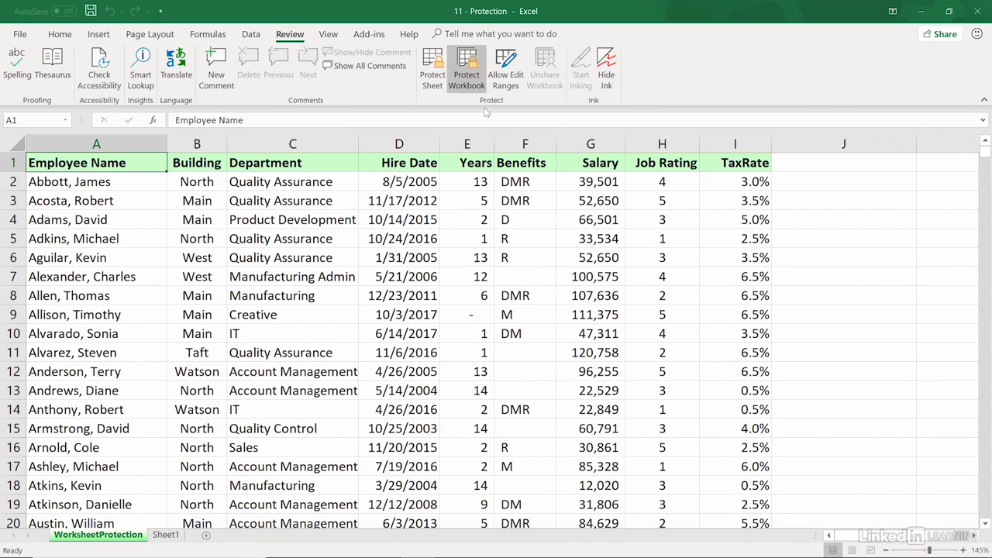
left_click(468, 74)
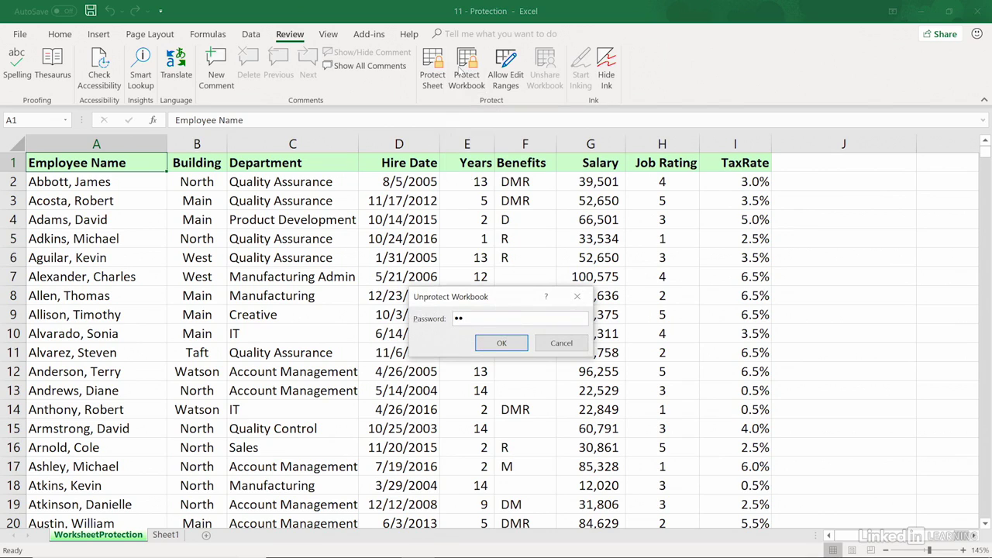
key("Return")
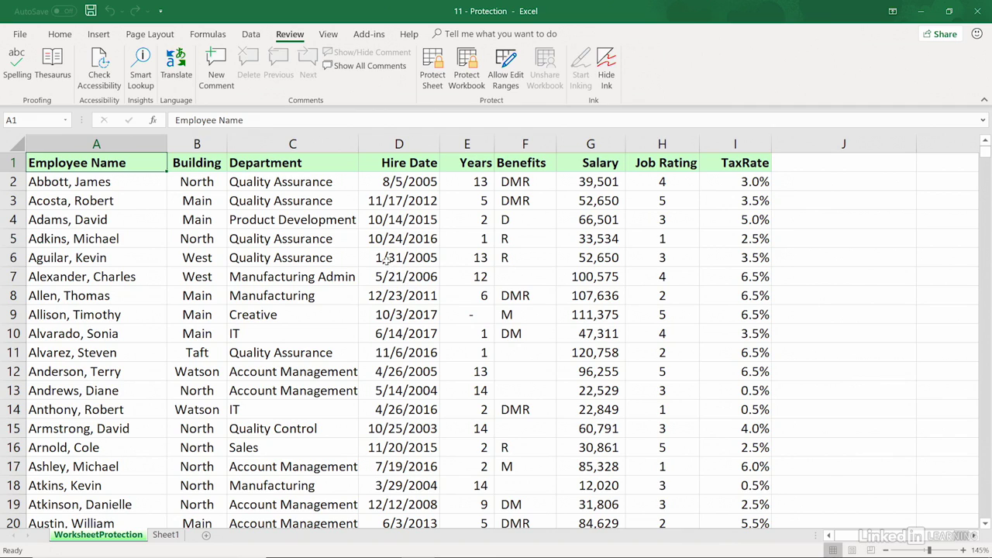
right_click(333, 201)
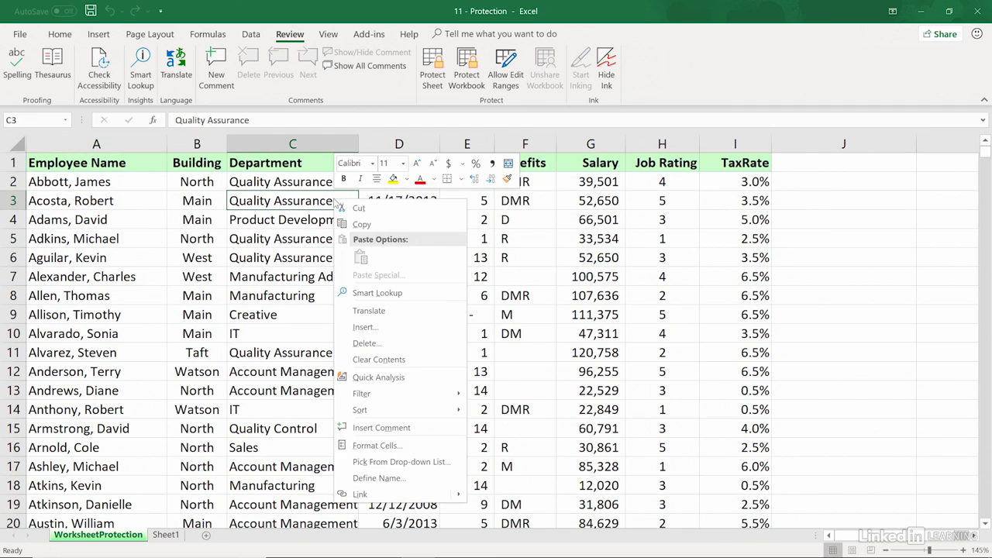
left_click(391, 447)
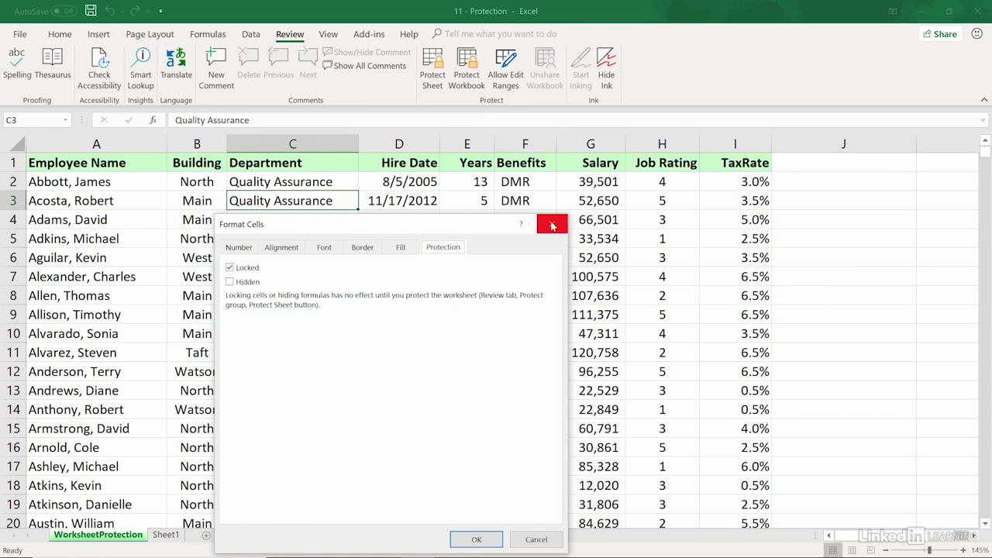
left_click(552, 227)
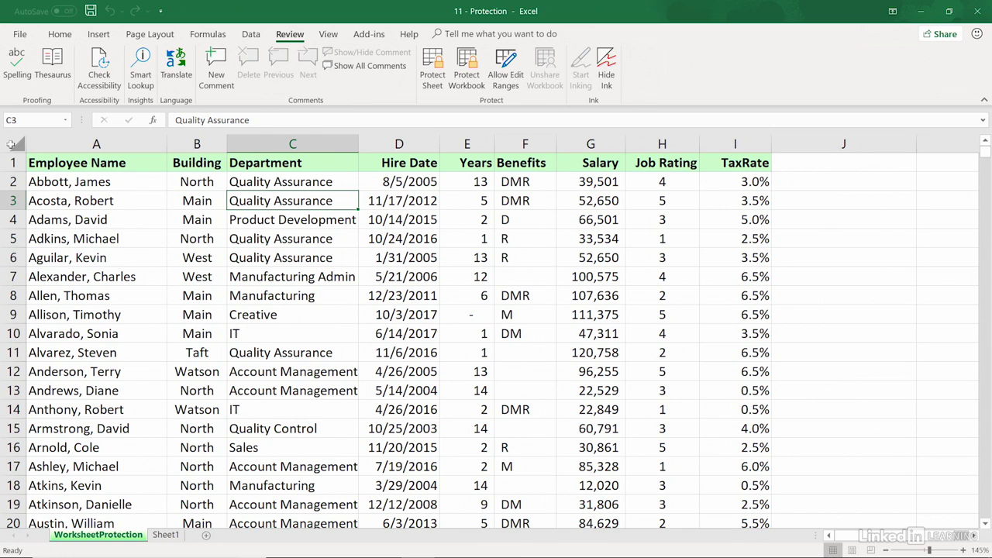
left_click(11, 144)
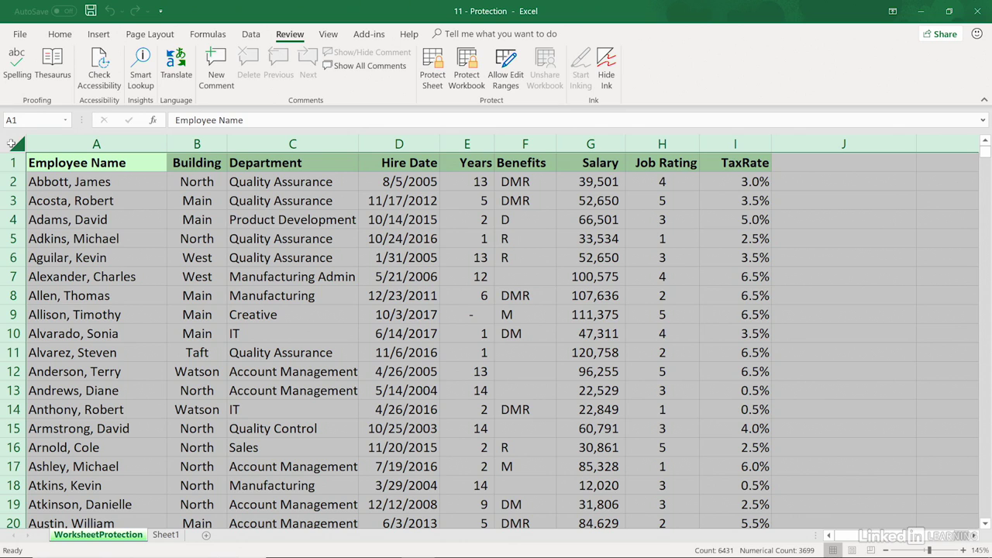
Clear the Locked option for all cells on the WorksheetProtection sheet via Format Cells
right_click(11, 143)
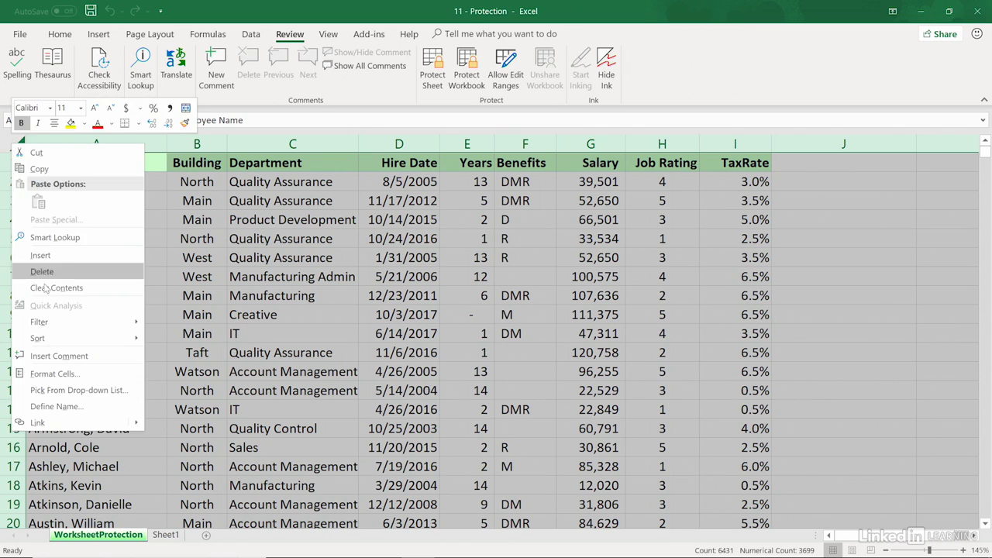
left_click(54, 374)
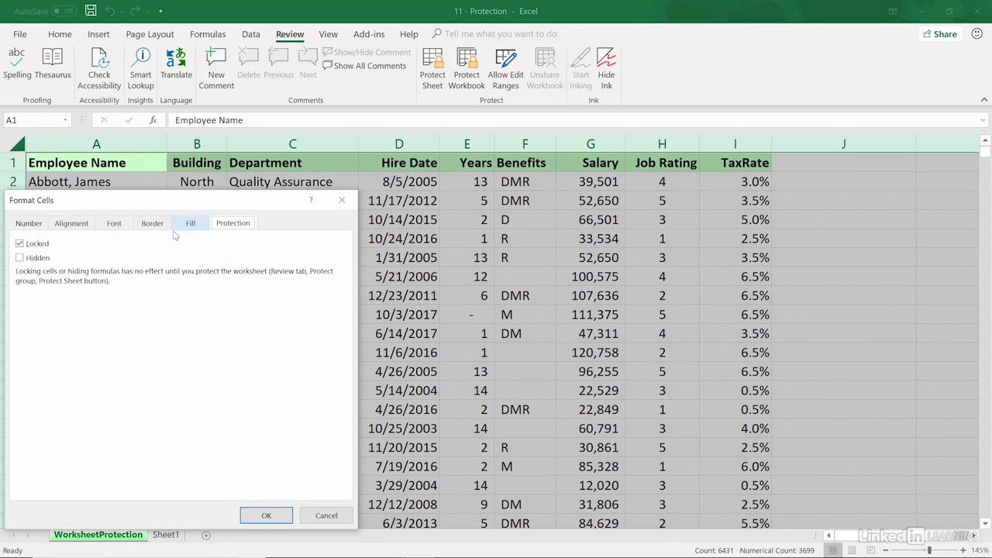
left_click(20, 245)
left_click(19, 244)
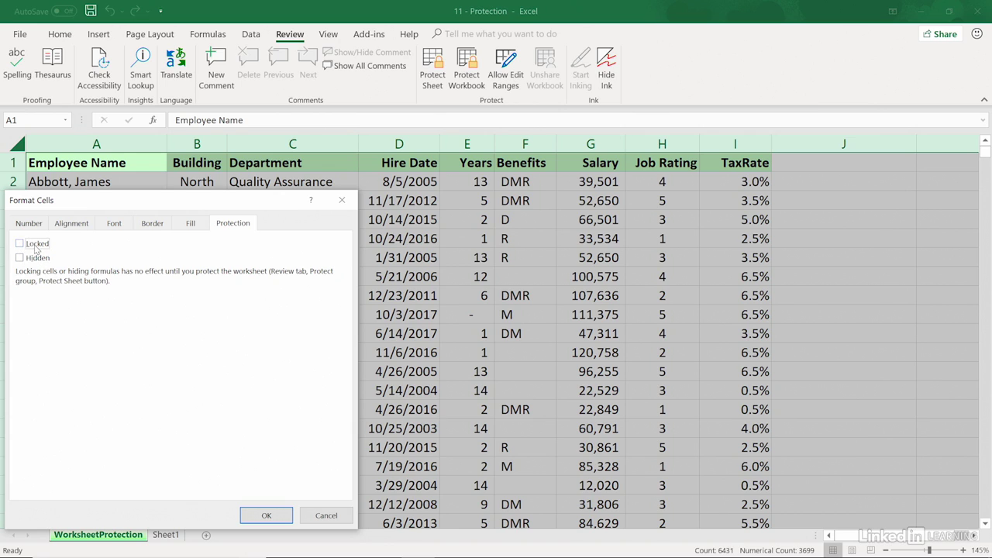
left_click(270, 518)
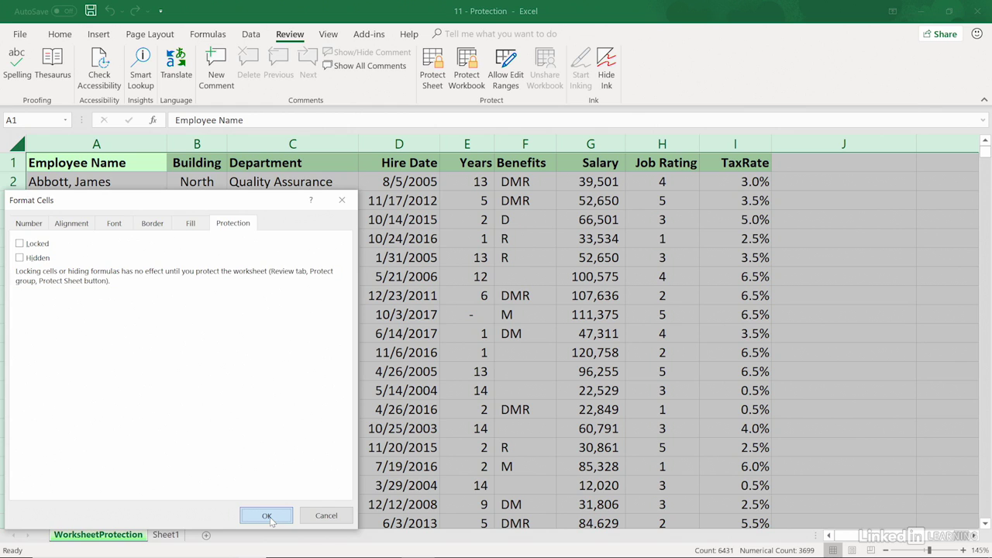
left_click(289, 346)
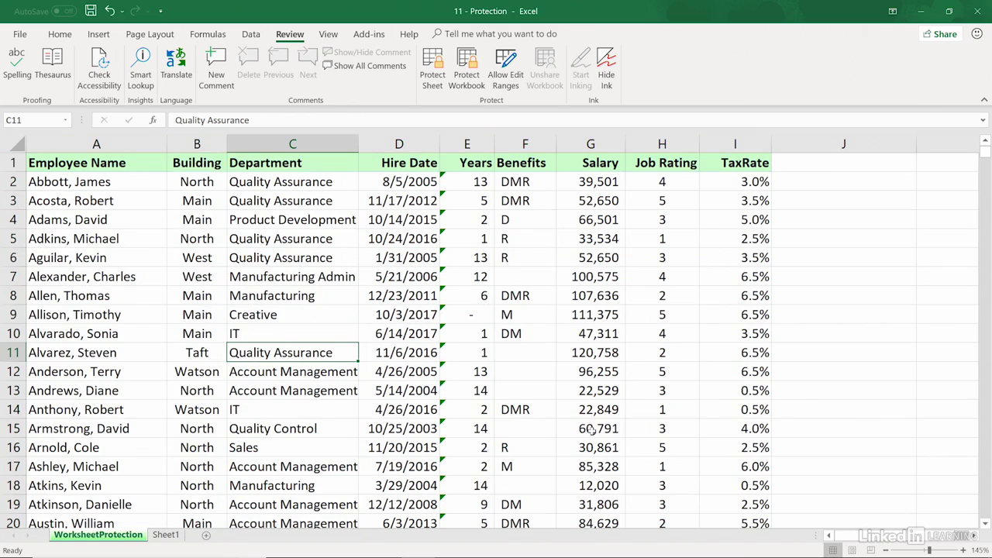
double_click(459, 182)
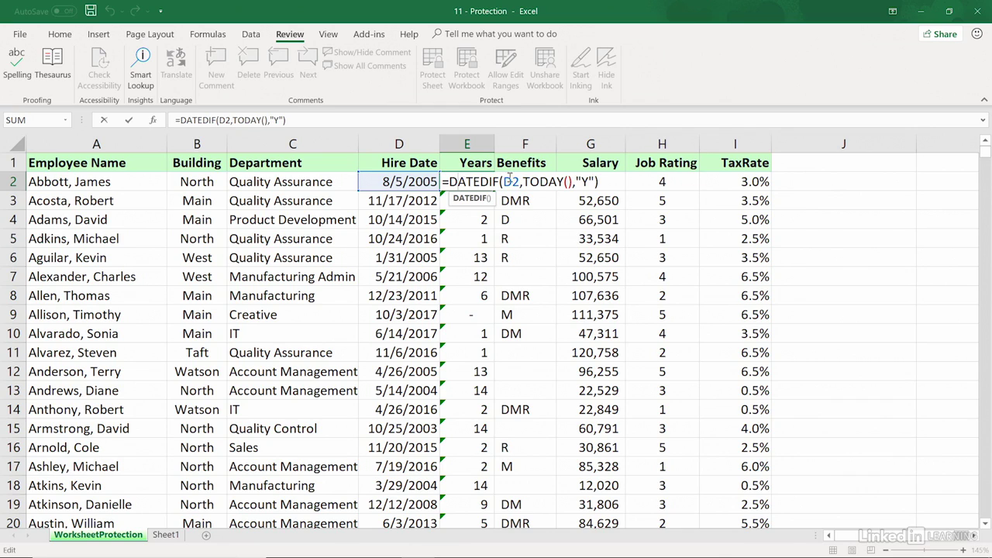
key("Escape")
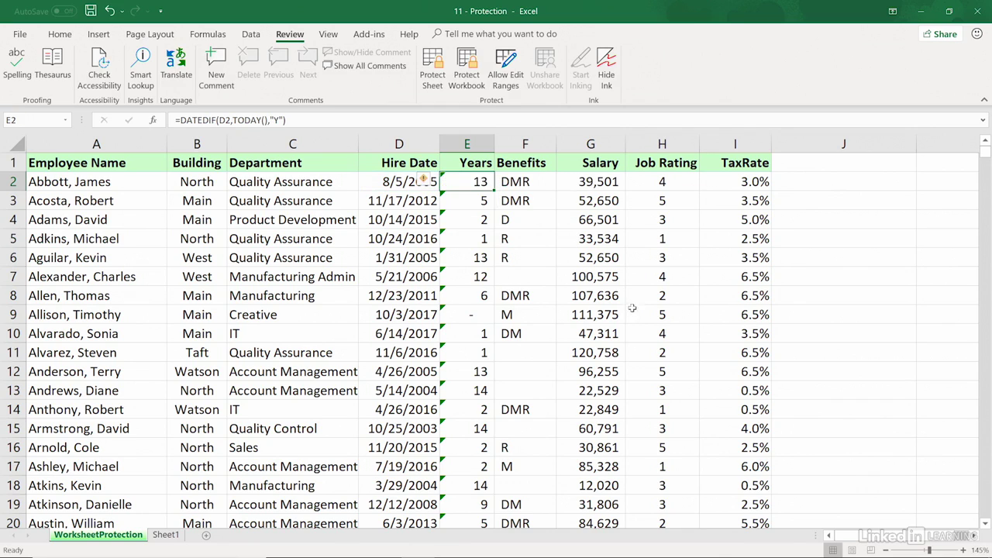
left_click(468, 143)
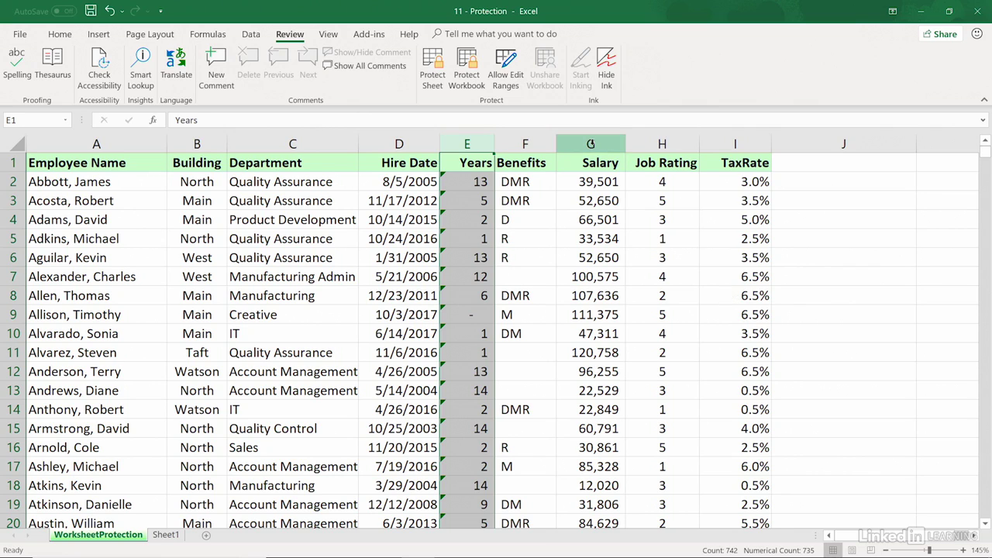
Set the selected Years and Salary columns back to Locked in Format Cells
left_click(590, 144, "ctrl")
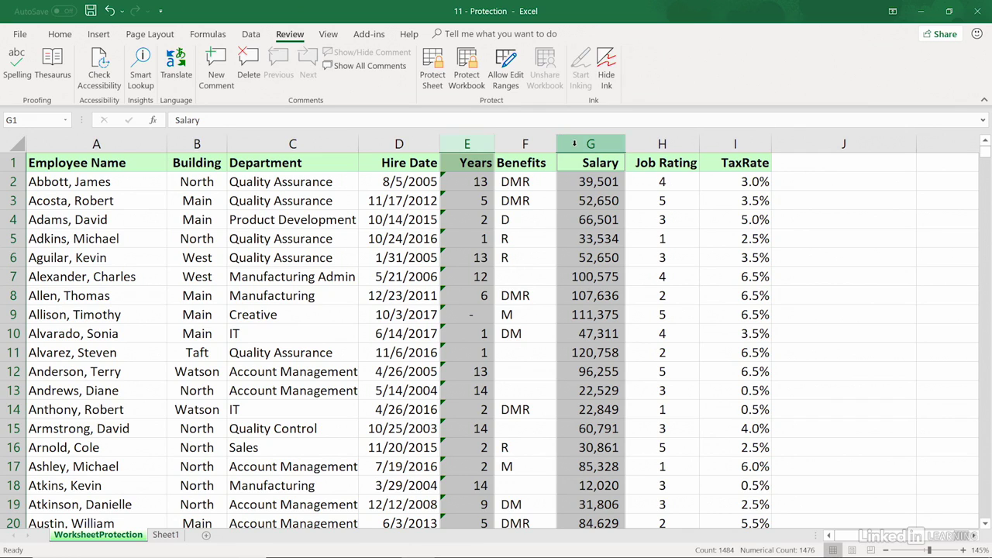
right_click(574, 144)
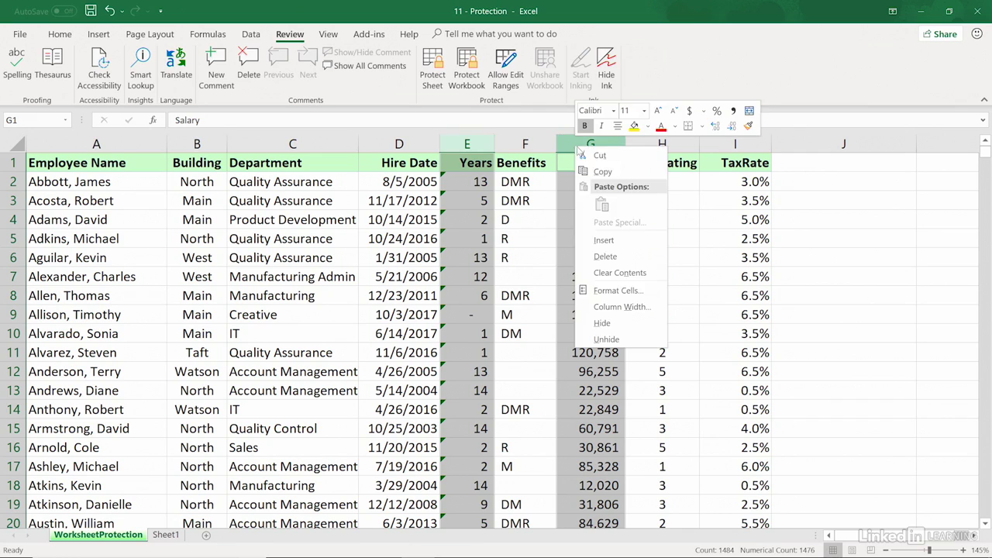
left_click(611, 291)
left_click(448, 160)
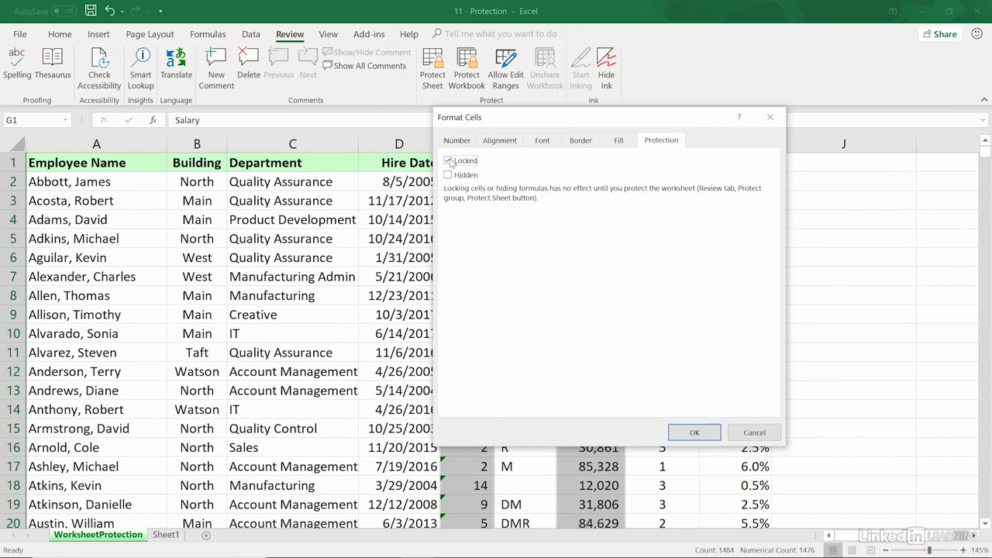
left_click(692, 432)
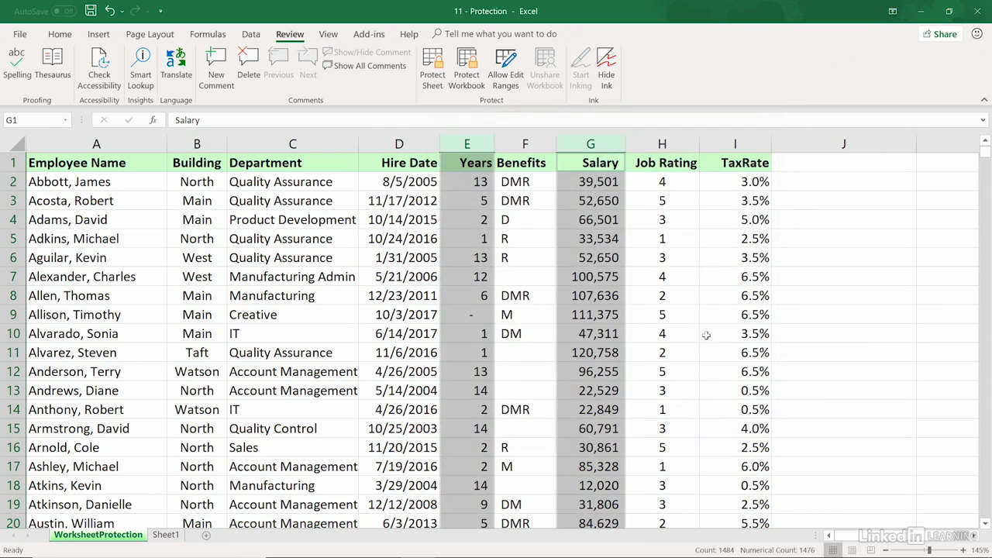
left_click(673, 142)
Hide column H (Job Rating) and select cell D2
right_click(672, 142)
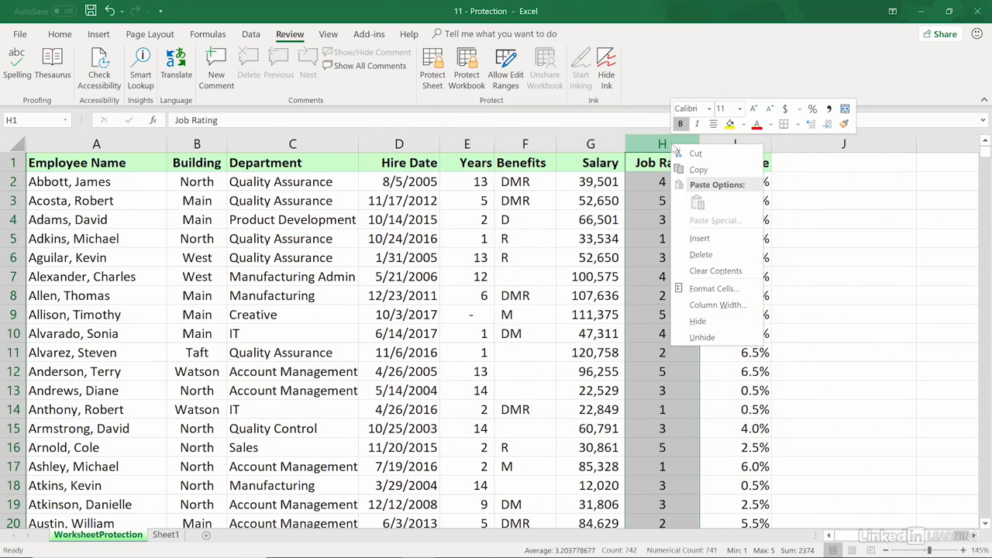
left_click(697, 321)
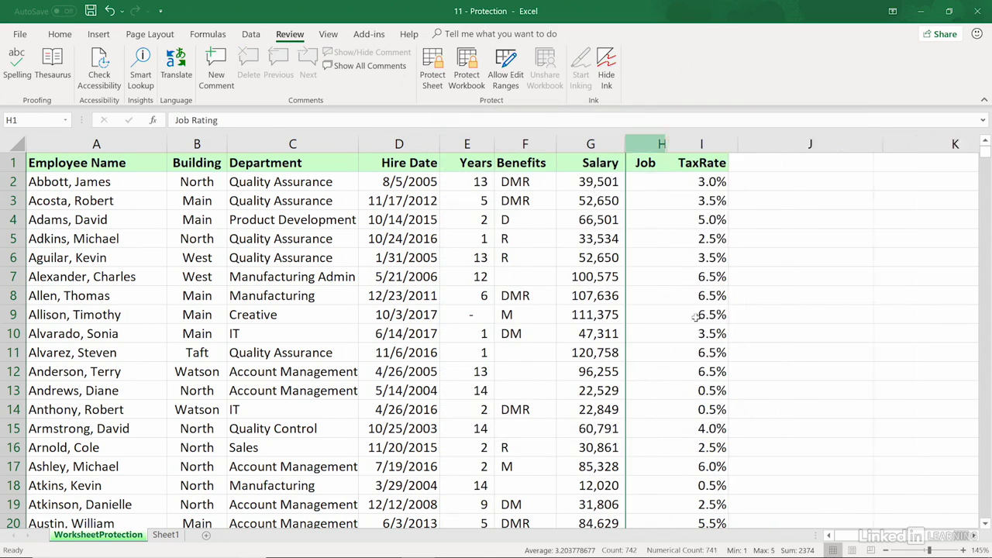
left_click(395, 186)
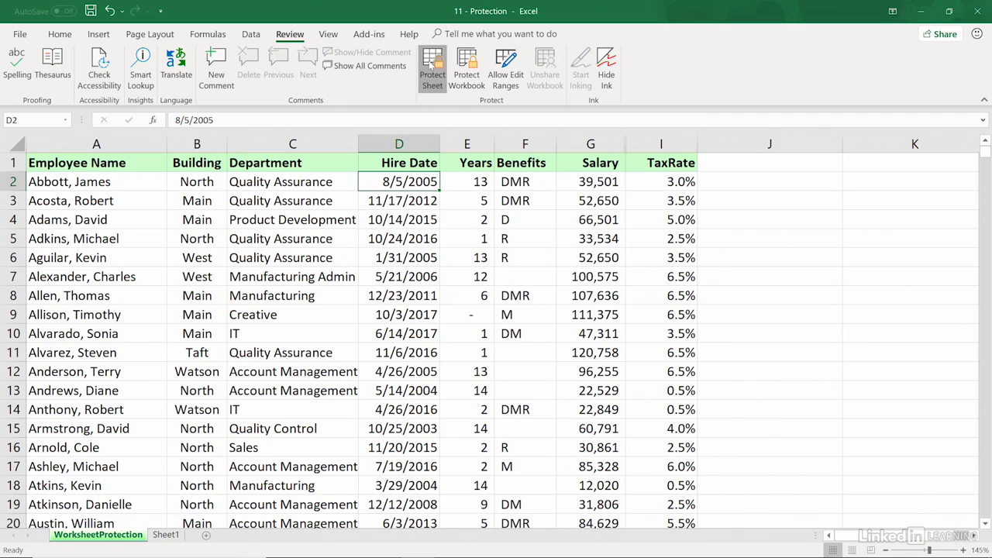
Protect the WorksheetProtection sheet with a password, entering it and confirming it
left_click(431, 65)
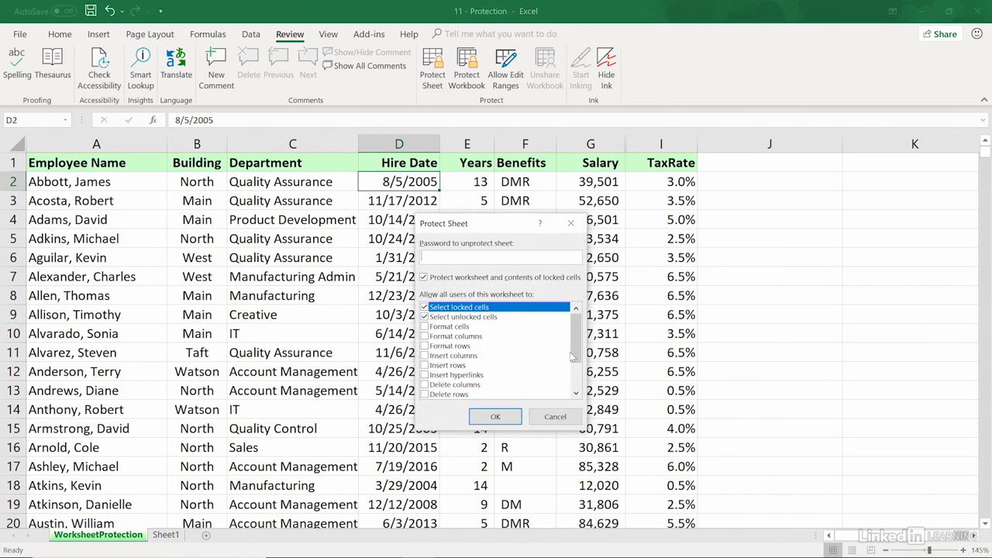
mouse_move(571, 356)
left_mouse_down()
mouse_move(580, 374)
mouse_move(581, 344)
left_mouse_up()
left_click(495, 416)
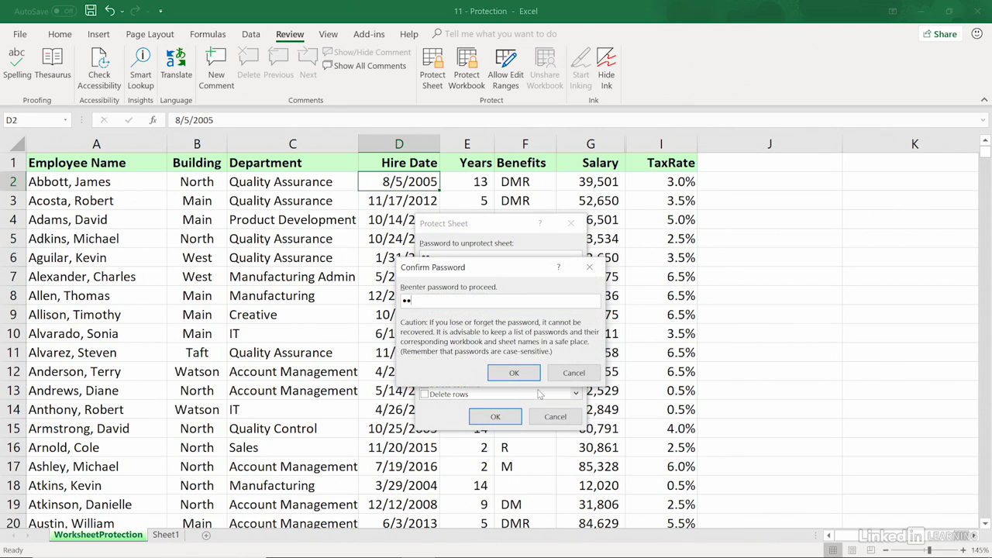
key("Return")
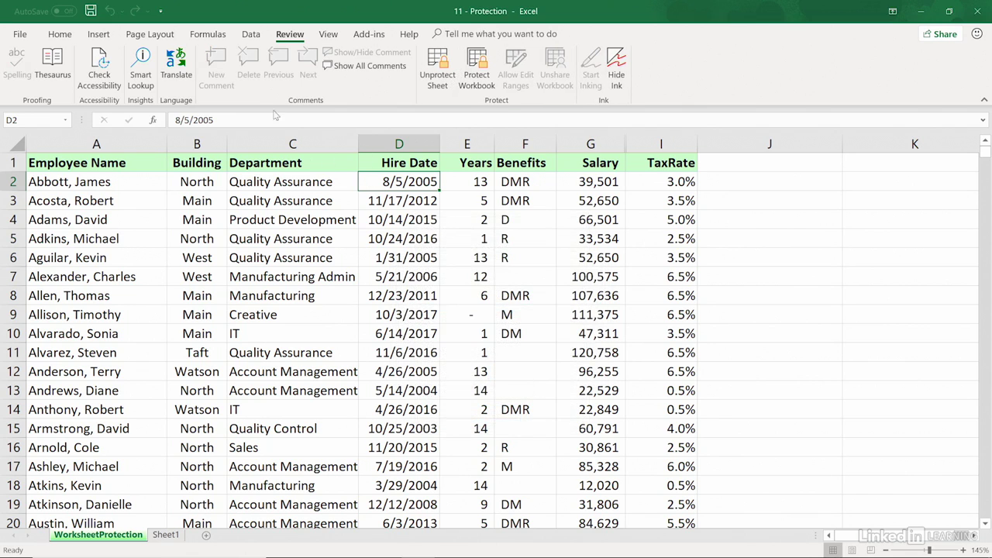
left_click(60, 34)
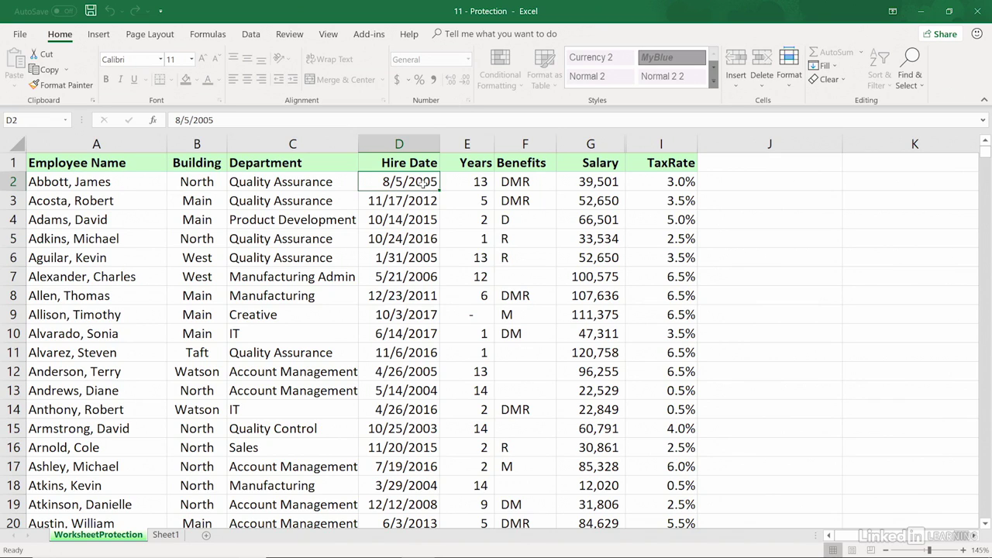
Try editing the locked Years cell E2 and dismiss the protected-sheet warning
left_click(465, 178)
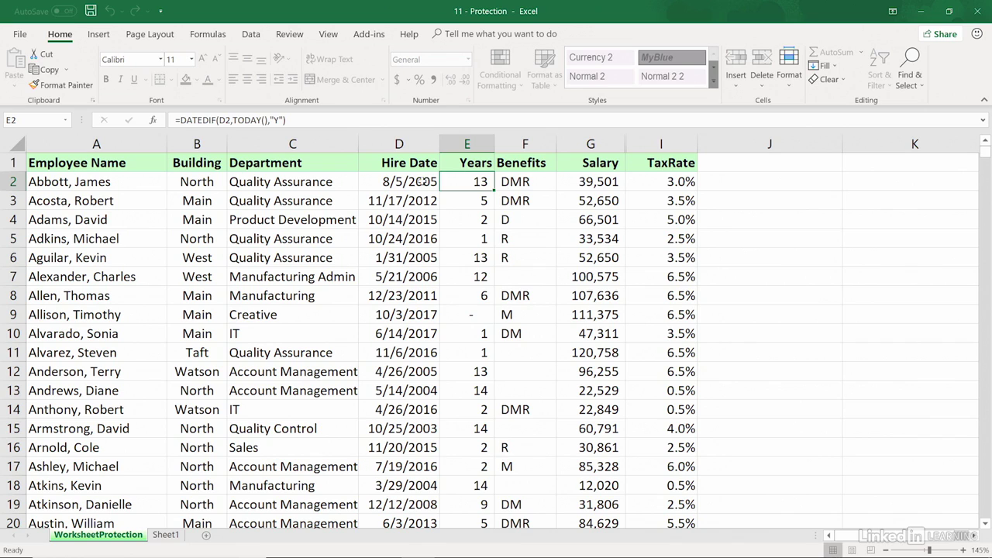
left_click(421, 181)
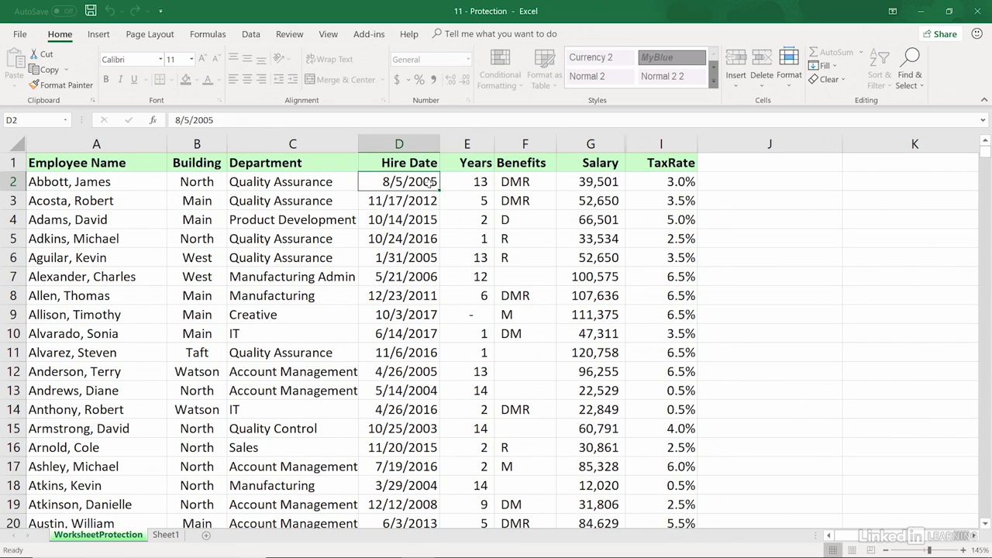
left_click(453, 178)
double_click(451, 179)
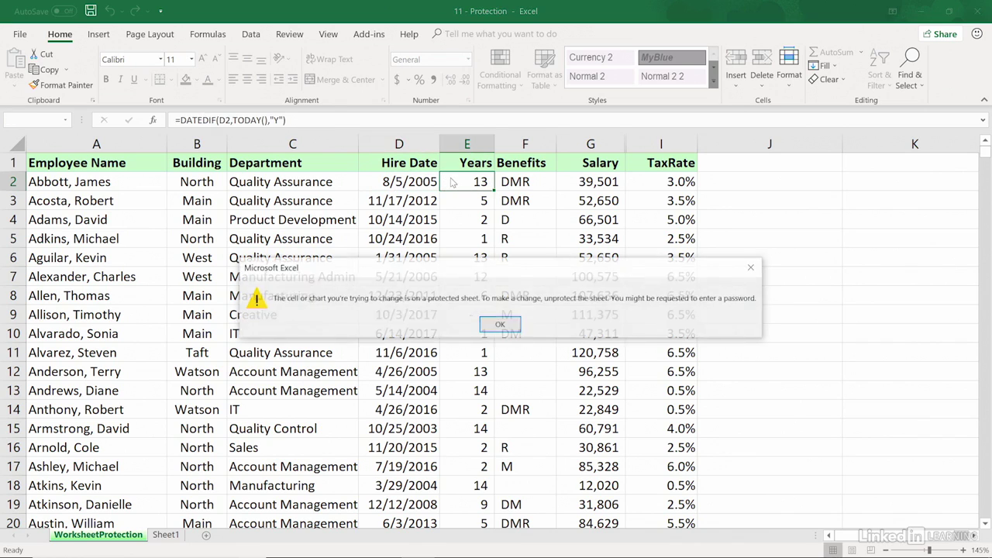
left_click(498, 324)
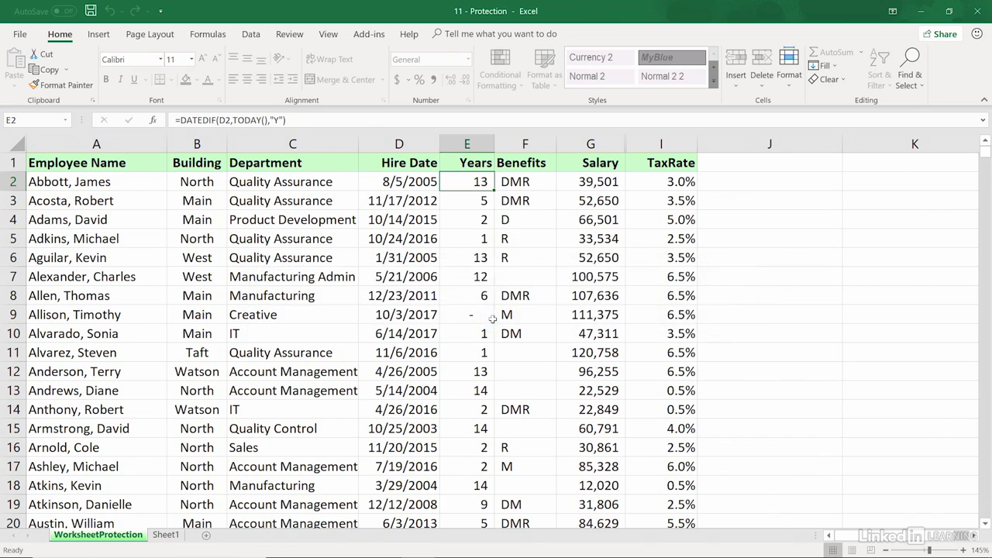
Change the year of the D2 hire date to 2004, making it 8/5/2004
double_click(429, 179)
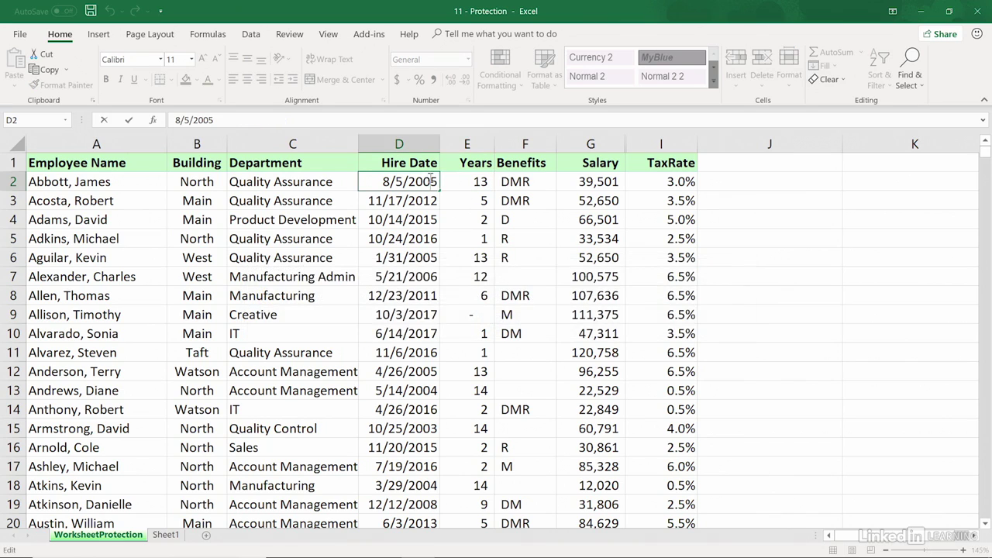
type("4")
key("Return")
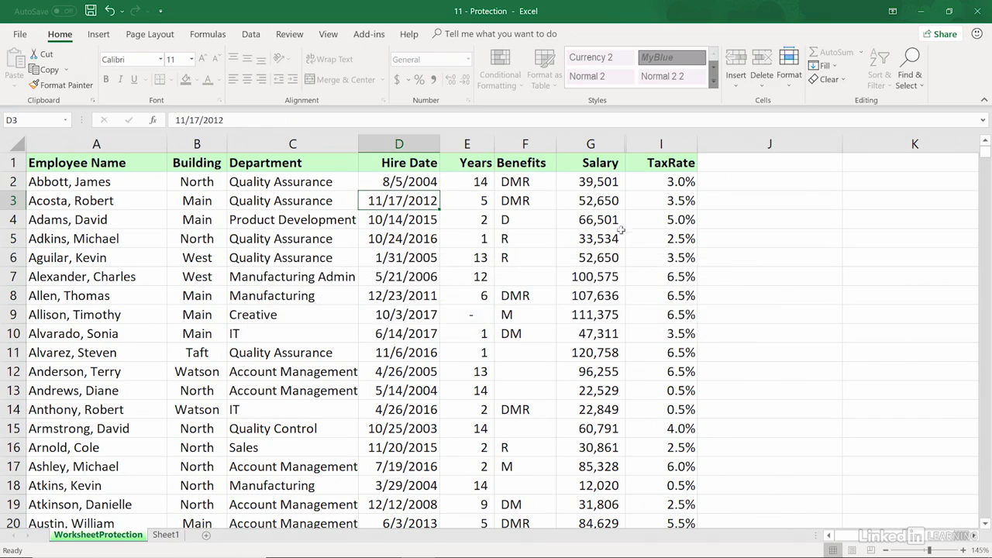
Try deleting the locked Salary value in G2 and dismiss the warning
left_click(595, 182)
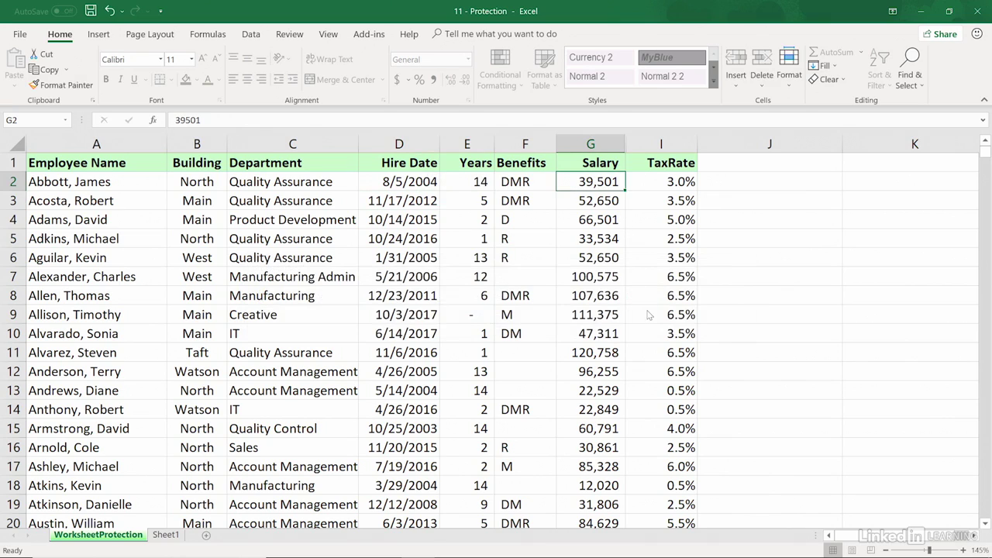
key("Delete")
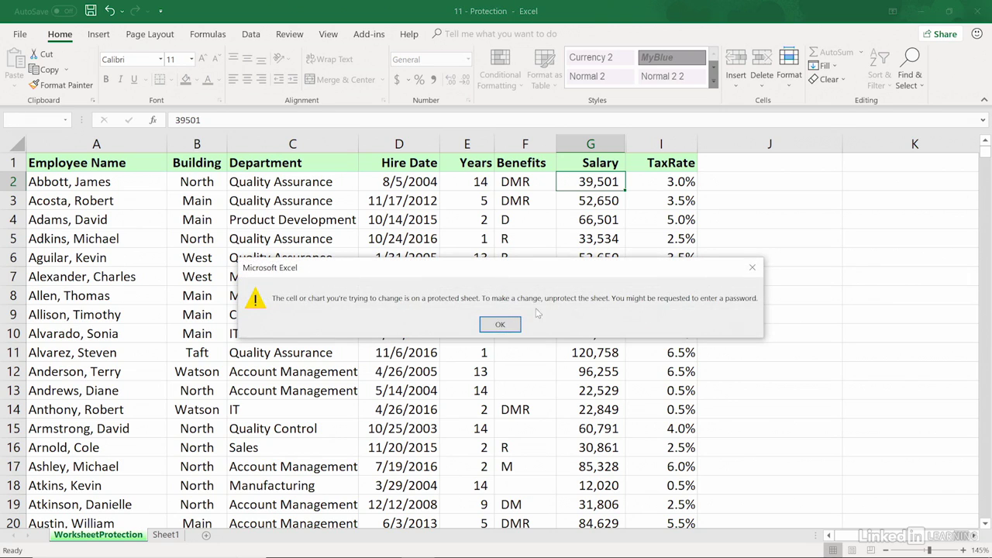
left_click(500, 325)
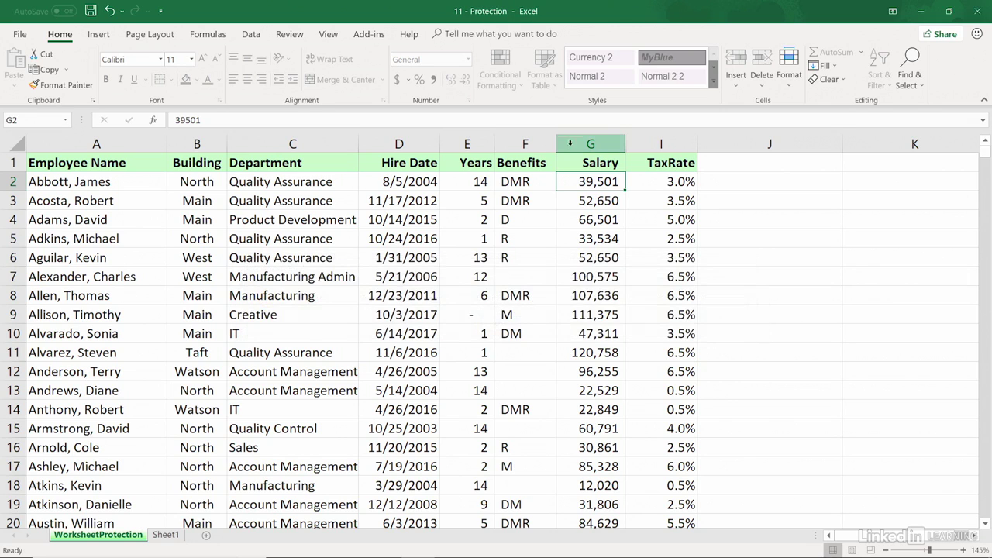
Check the Salary and TaxRate column options, then return to the Review tab
left_click_drag(581, 144, 651, 137)
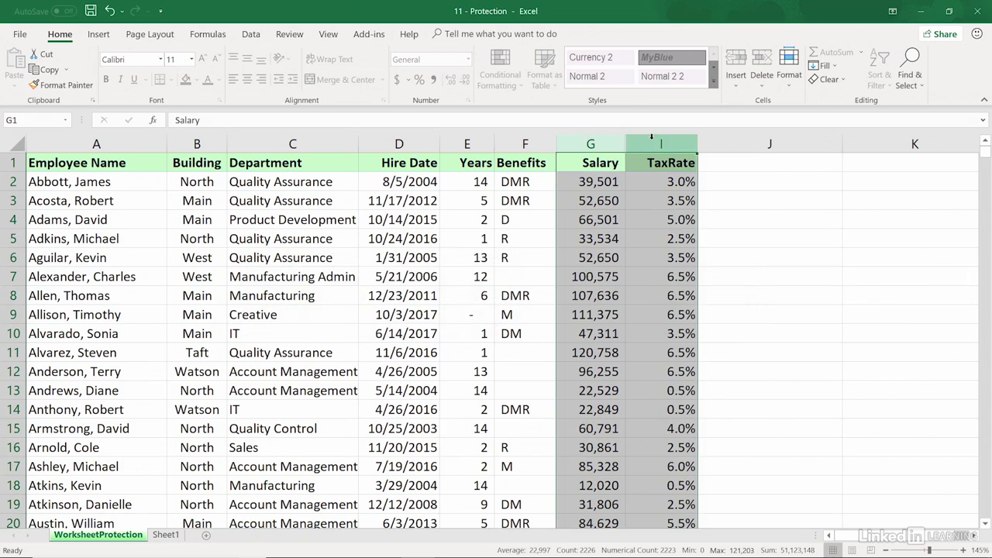
right_click(653, 141)
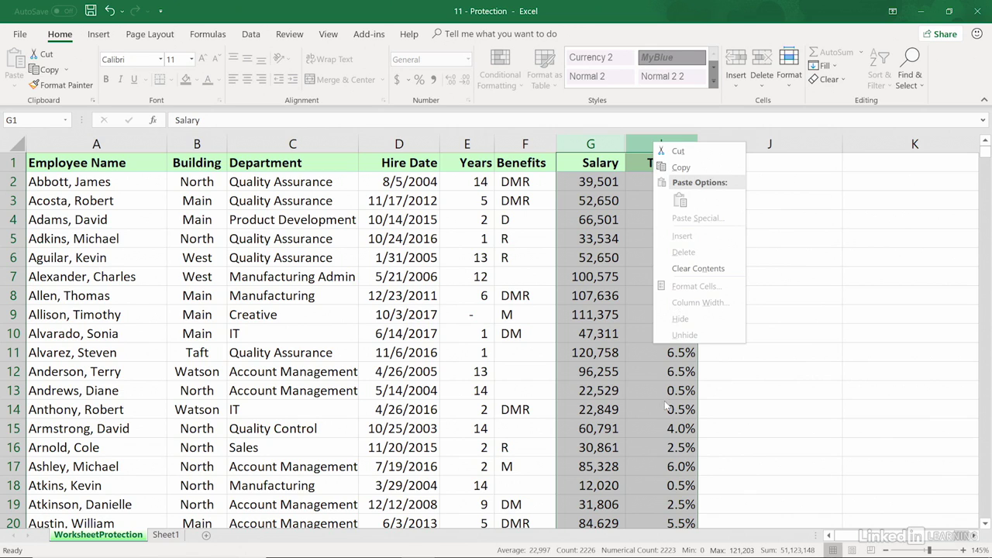
key("Escape")
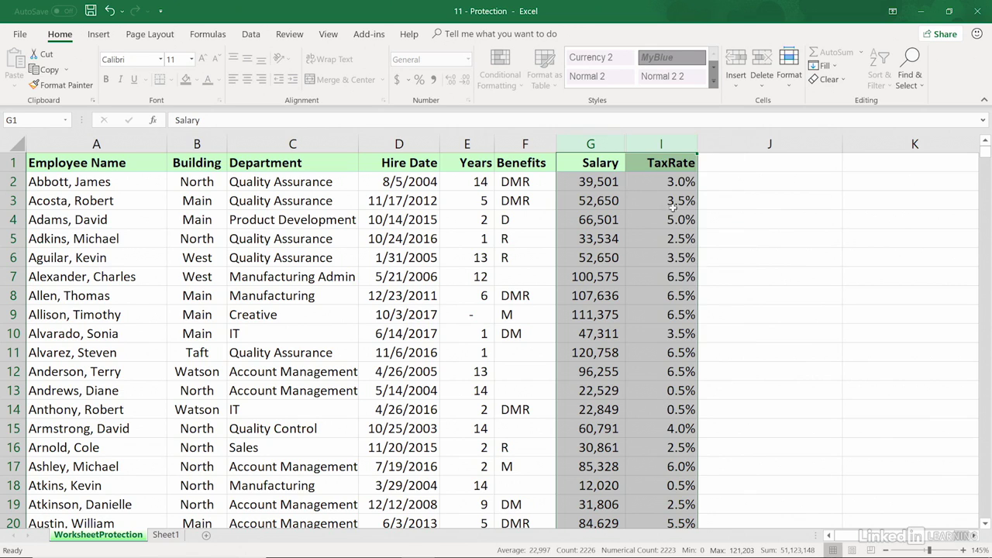
left_click(673, 205)
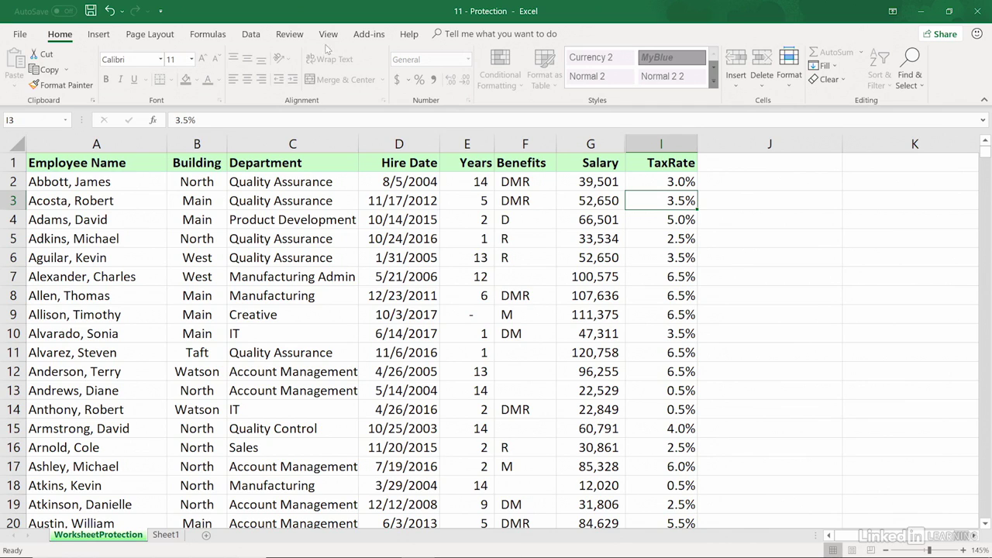
left_click(298, 36)
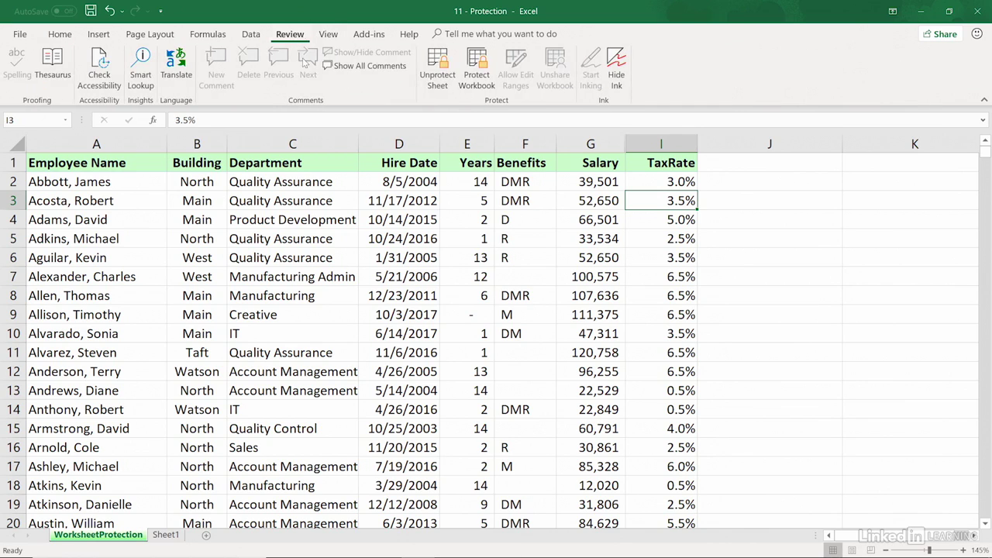
Unprotect the WorksheetProtection sheet by entering its password
left_click(437, 69)
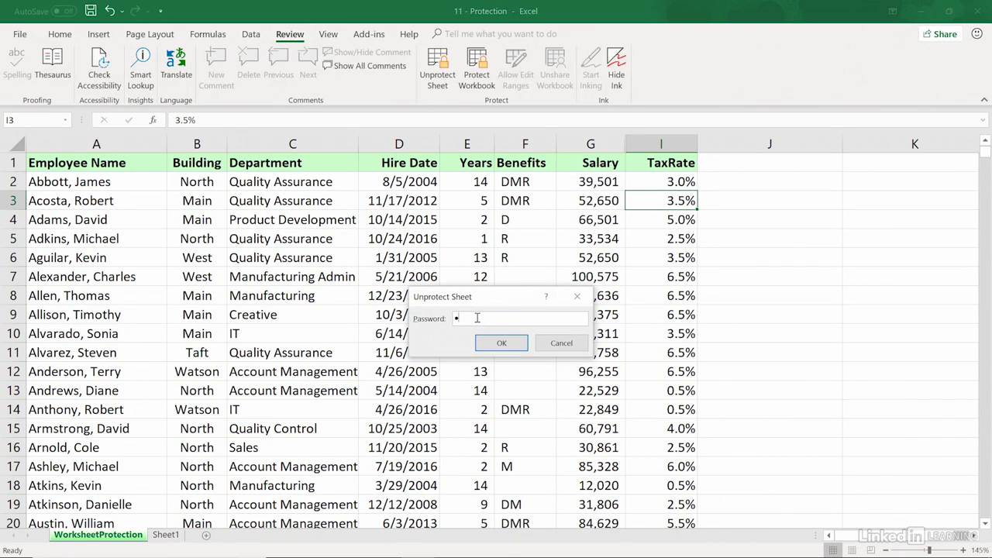
key("Return")
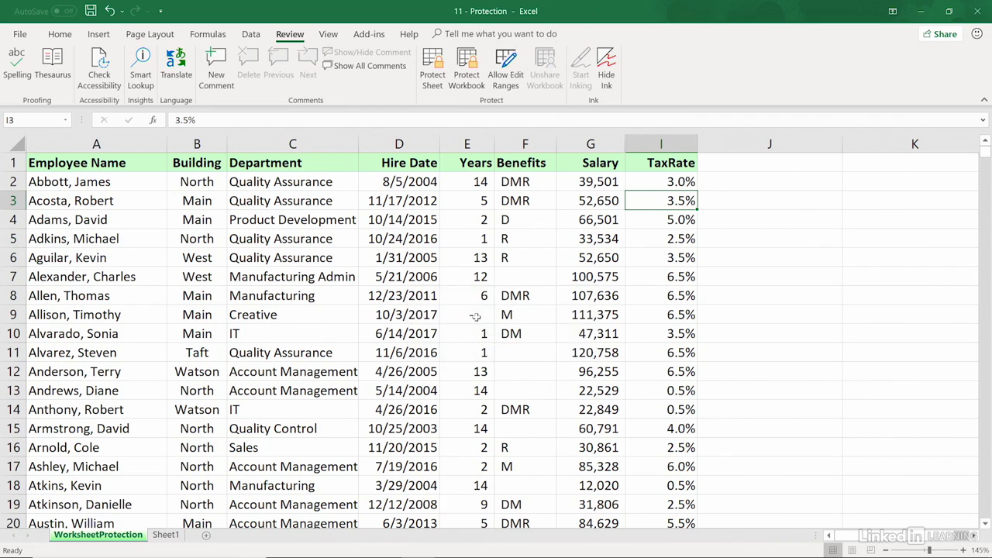